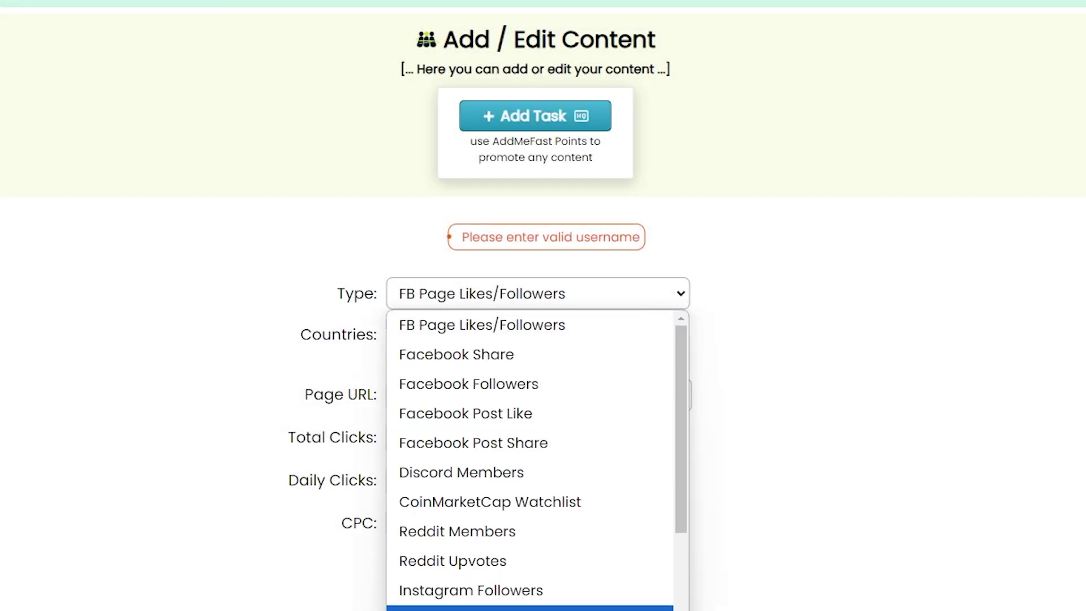
# Submit an Instagram Followers task with the pasted username and review the invalid-username error
pyautogui.click(526, 590)
pyautogui.press('BackSpace')
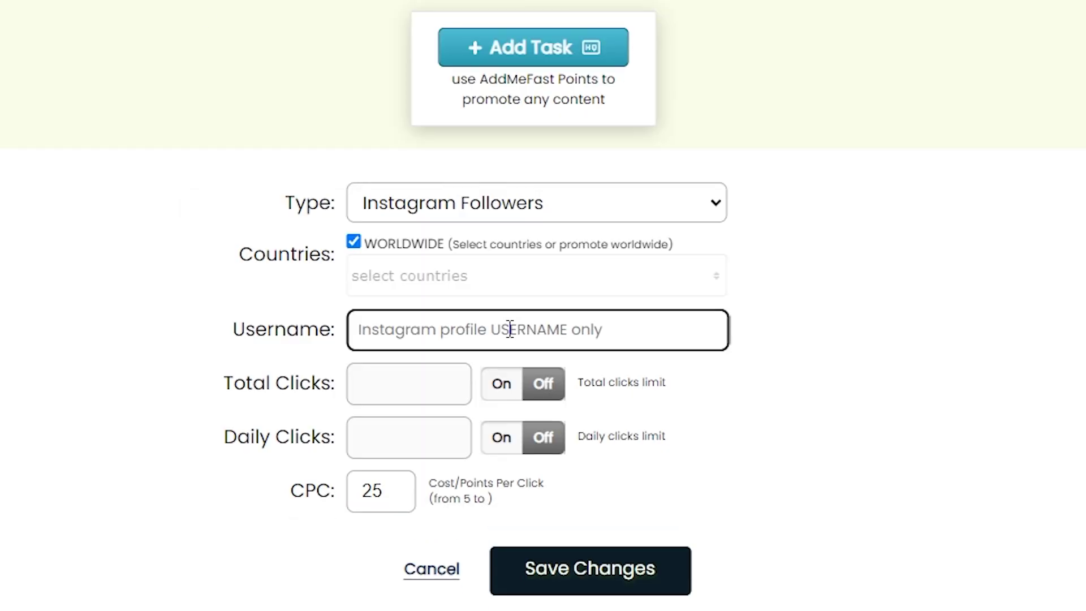
pyautogui.rightClick(510, 331)
pyautogui.click(573, 549)
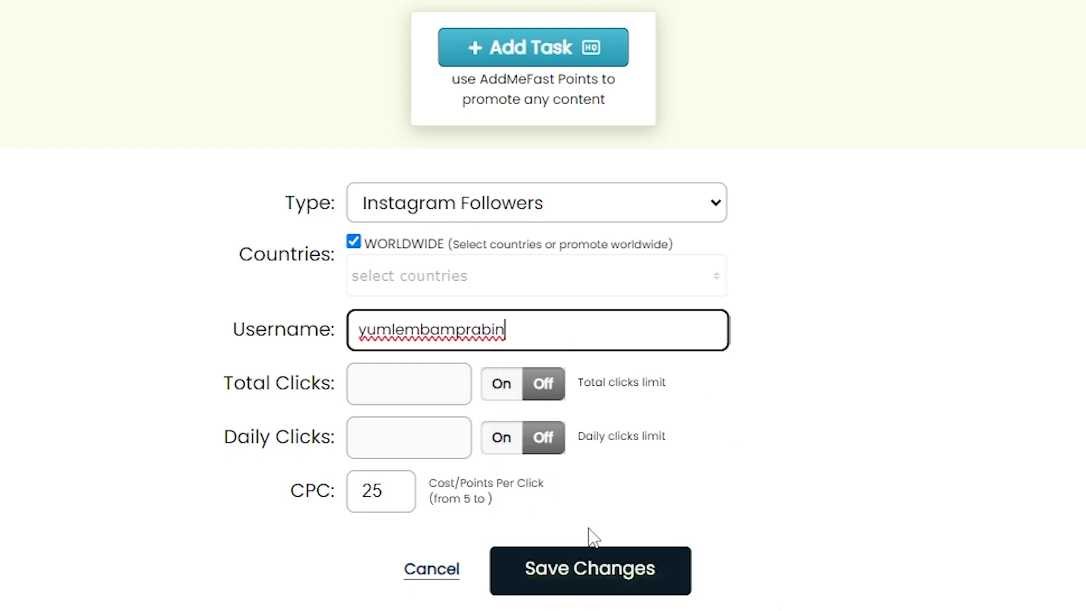
pyautogui.click(605, 579)
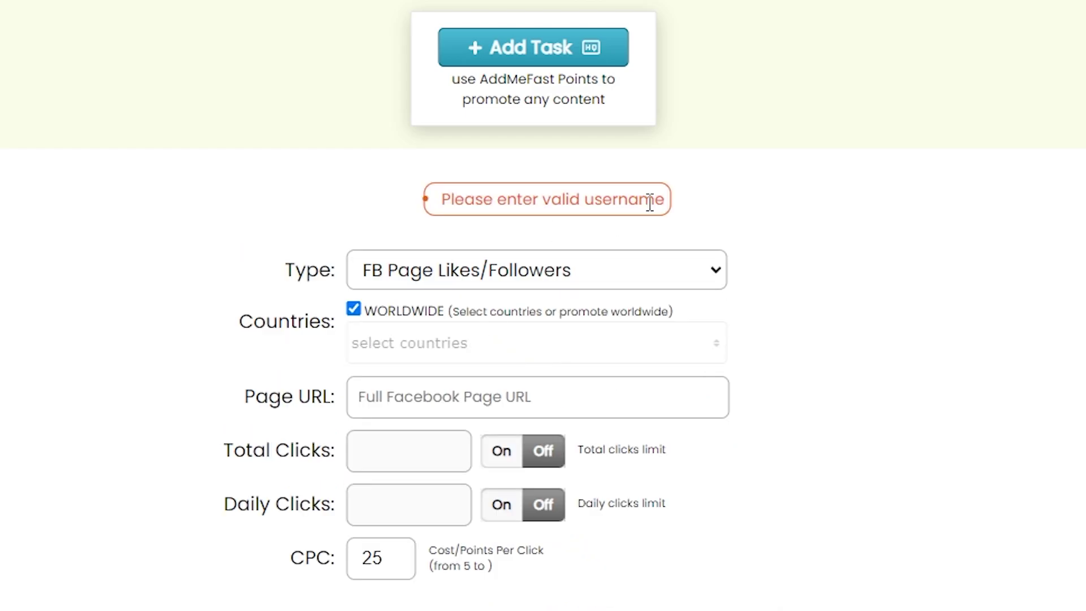
pyautogui.moveTo(666, 201); pyautogui.dragTo(431, 198)
pyautogui.click(7, 226)
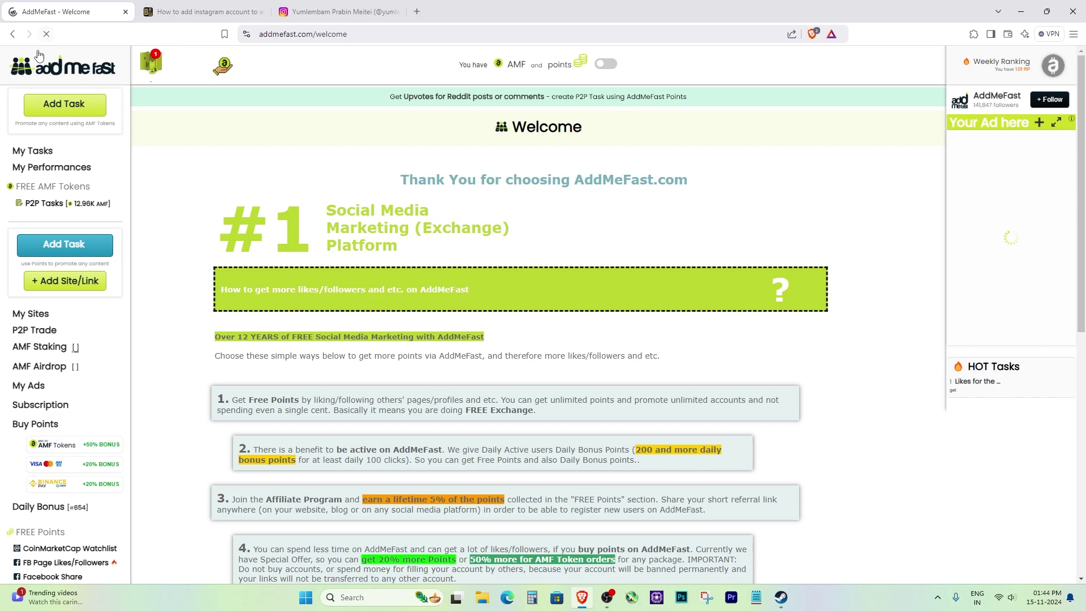
# View the Instagram page's site information while checking the profile's username
pyautogui.click(246, 34)
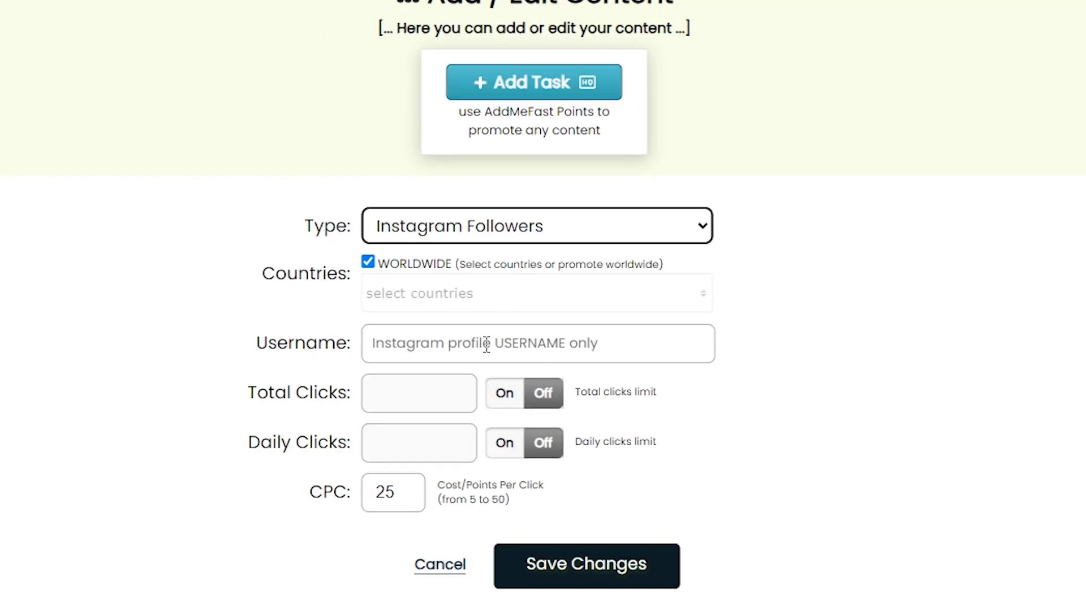
pyautogui.click(486, 343)
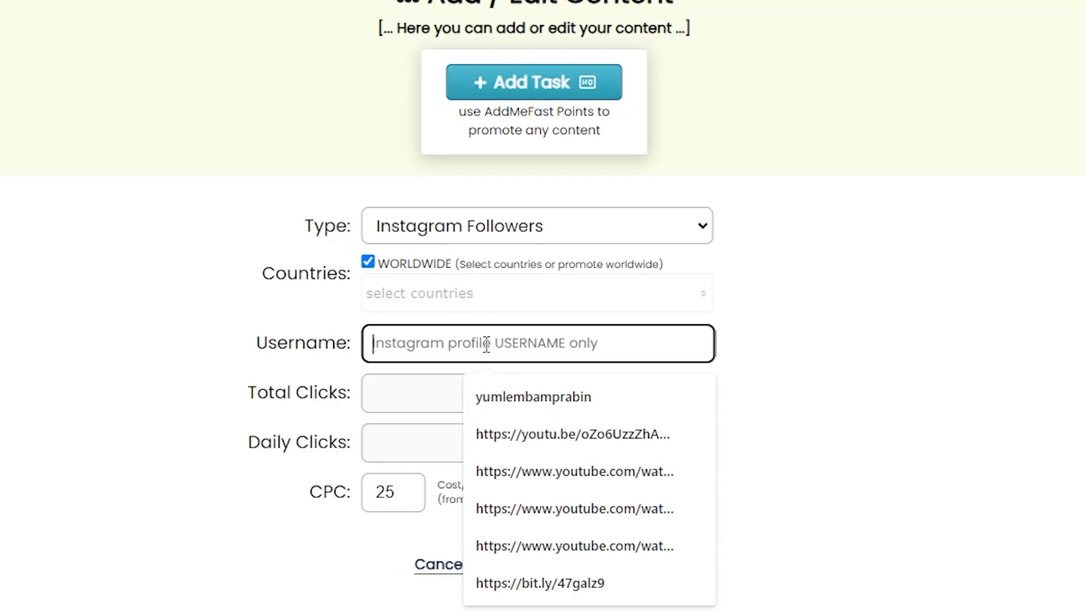
pyautogui.click(522, 397)
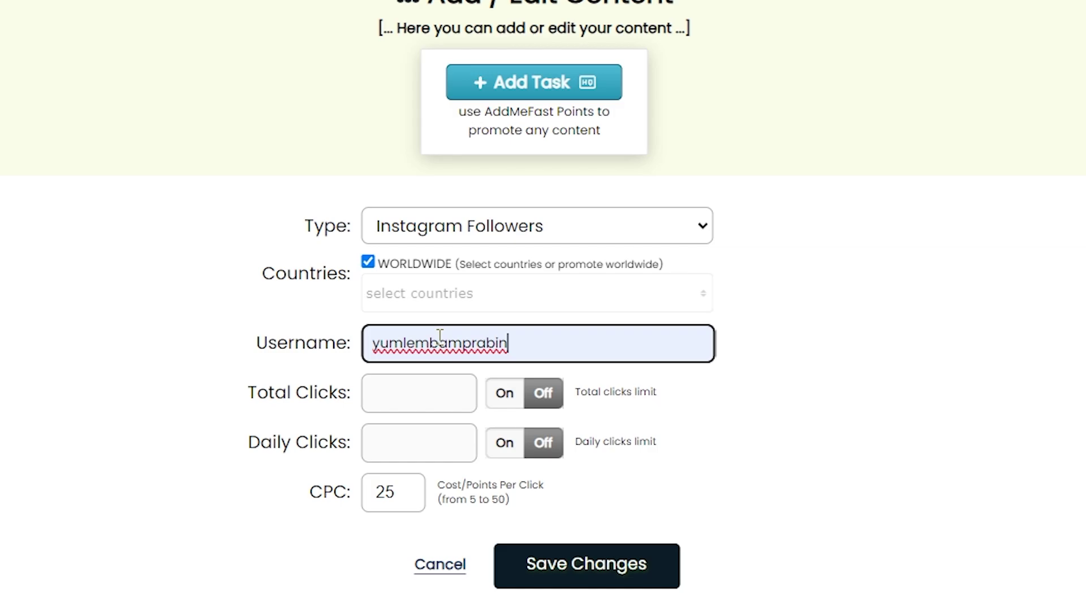
pyautogui.doubleClick(391, 492)
pyautogui.write('5')
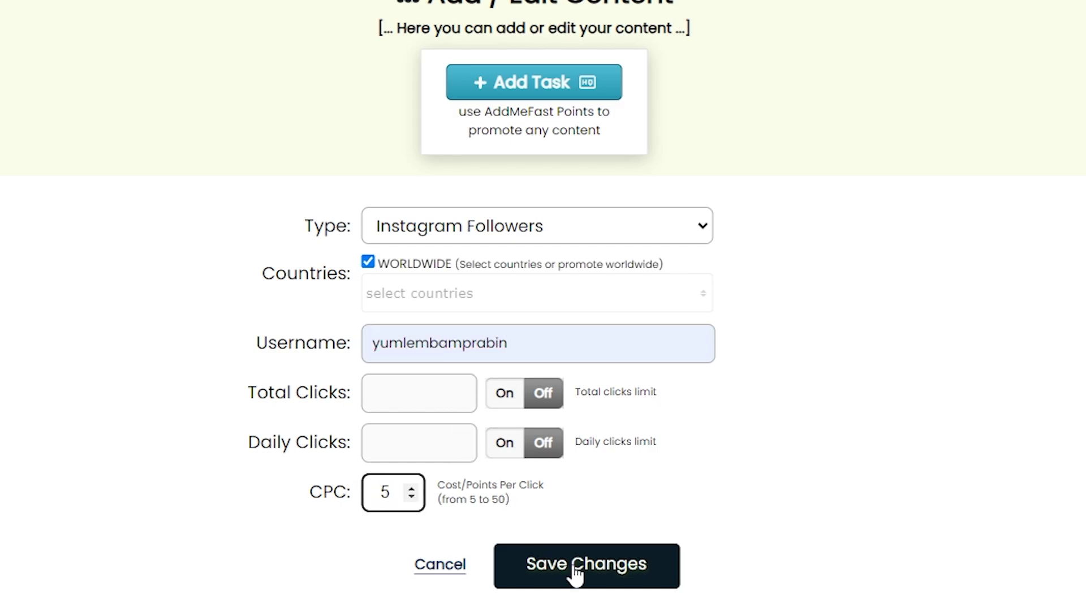
pyautogui.click(574, 570)
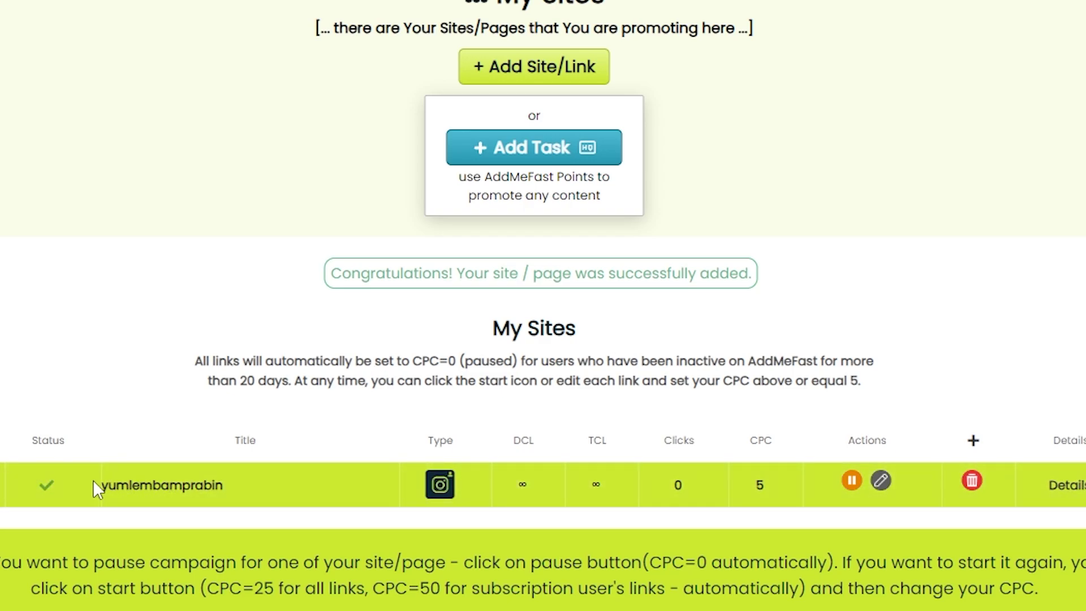
pyautogui.moveTo(96, 490); pyautogui.dragTo(287, 487)
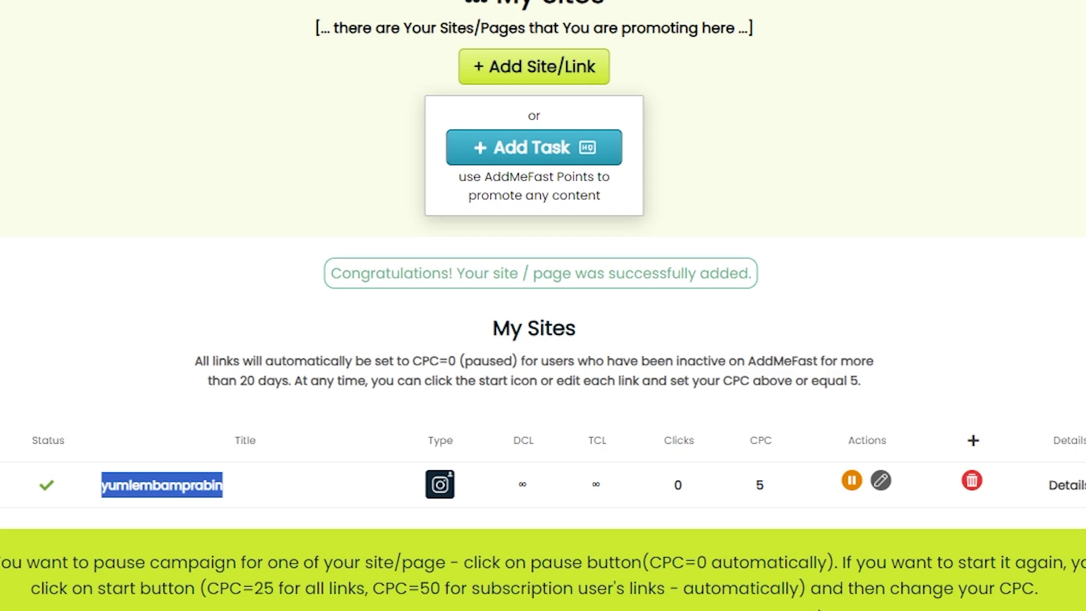
pyautogui.click(584, 566)
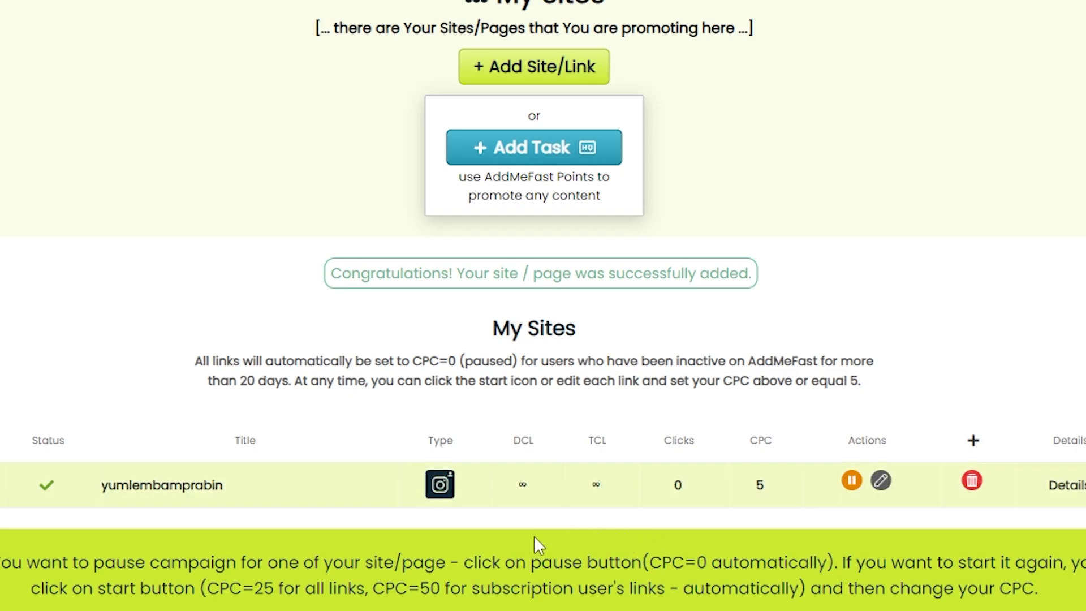